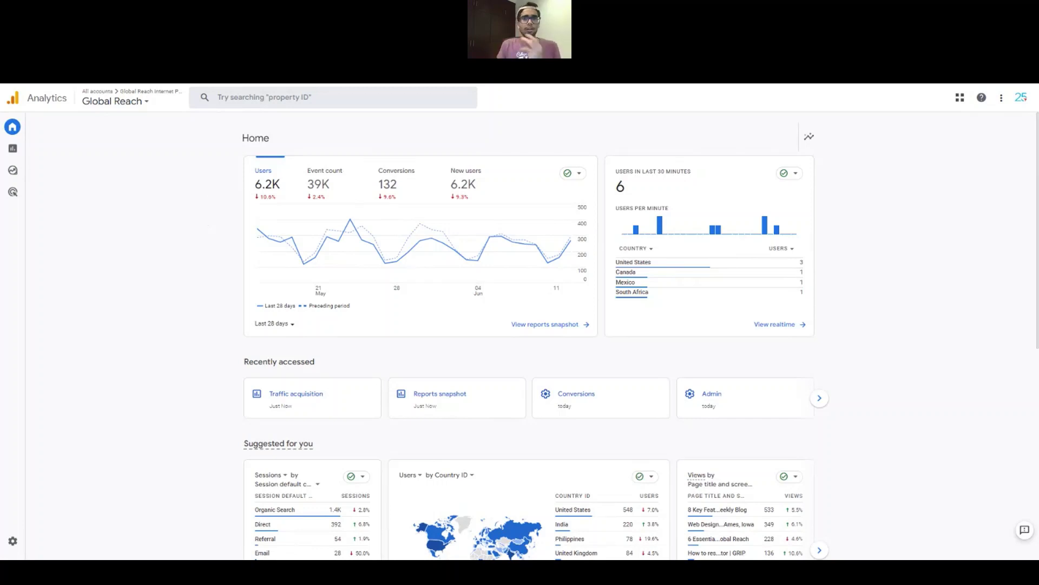
Step: Open Reports > Engagement > Pages and screens and scroll down to the page-path views table
{"action": "mouse_move", "coordinate": [22, 156]}
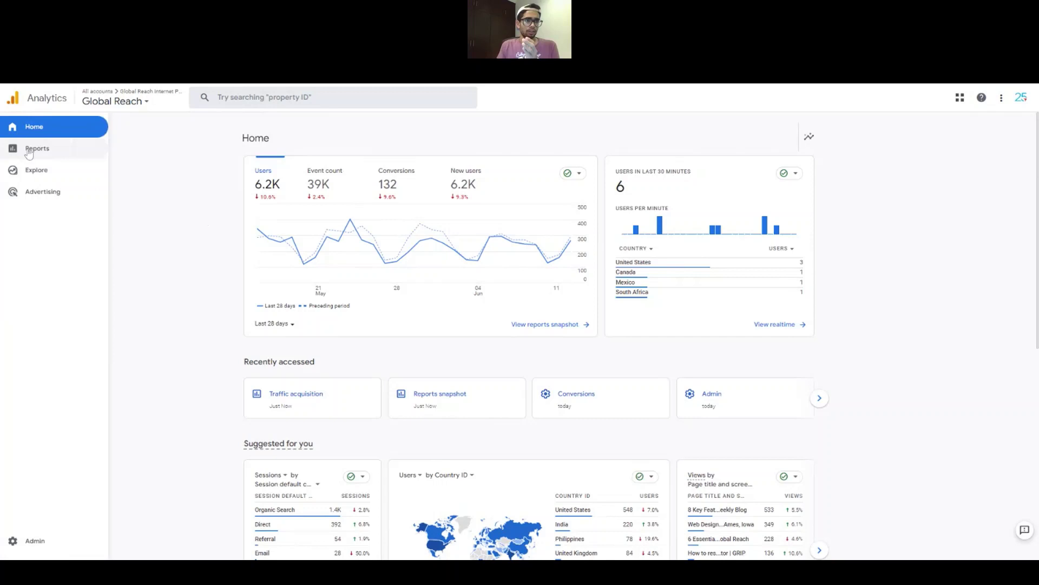
{"action": "left_click", "coordinate": [27, 154]}
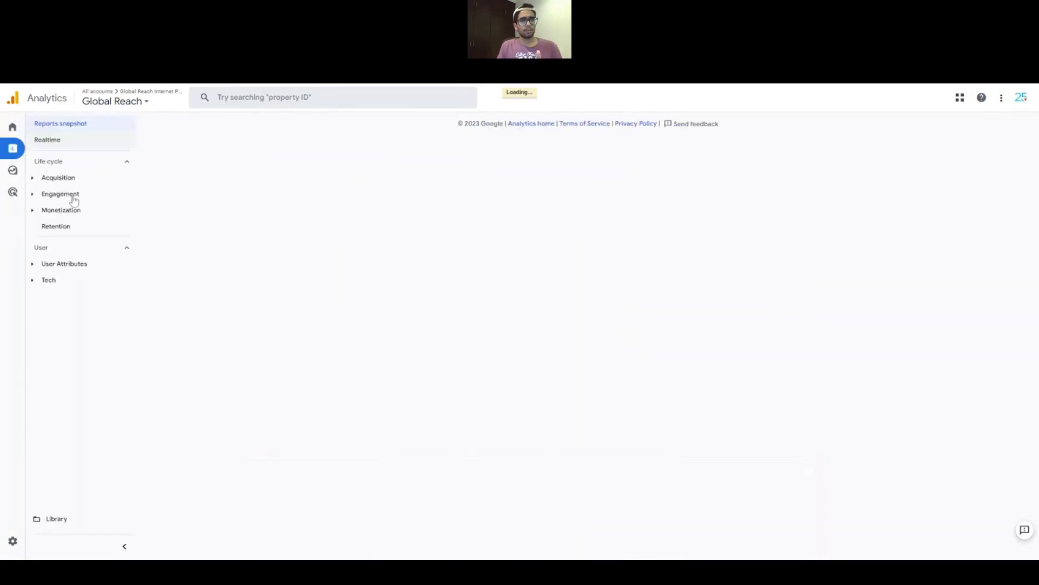
{"action": "left_click", "coordinate": [63, 199]}
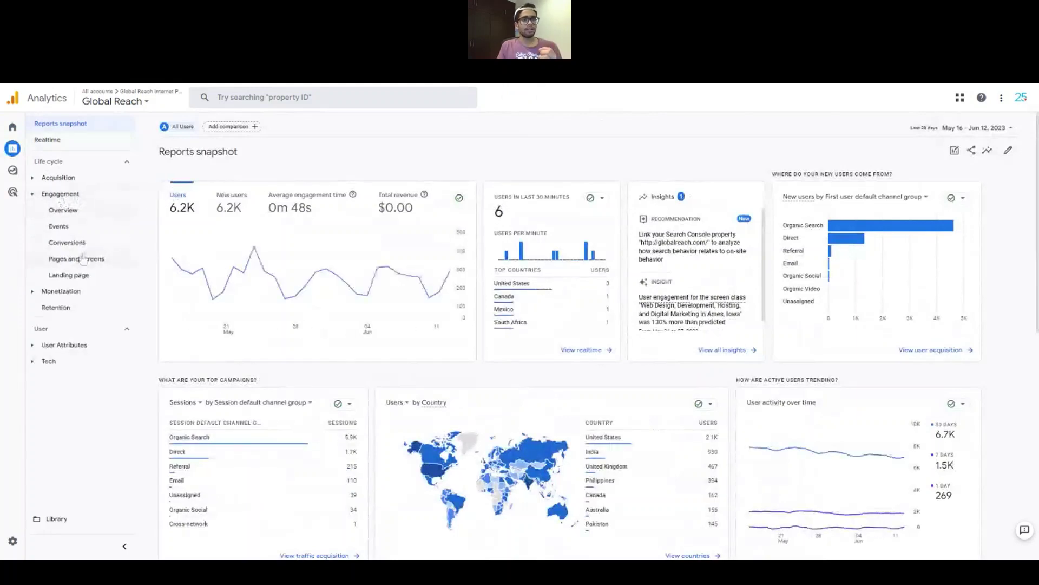
{"action": "left_click", "coordinate": [85, 263]}
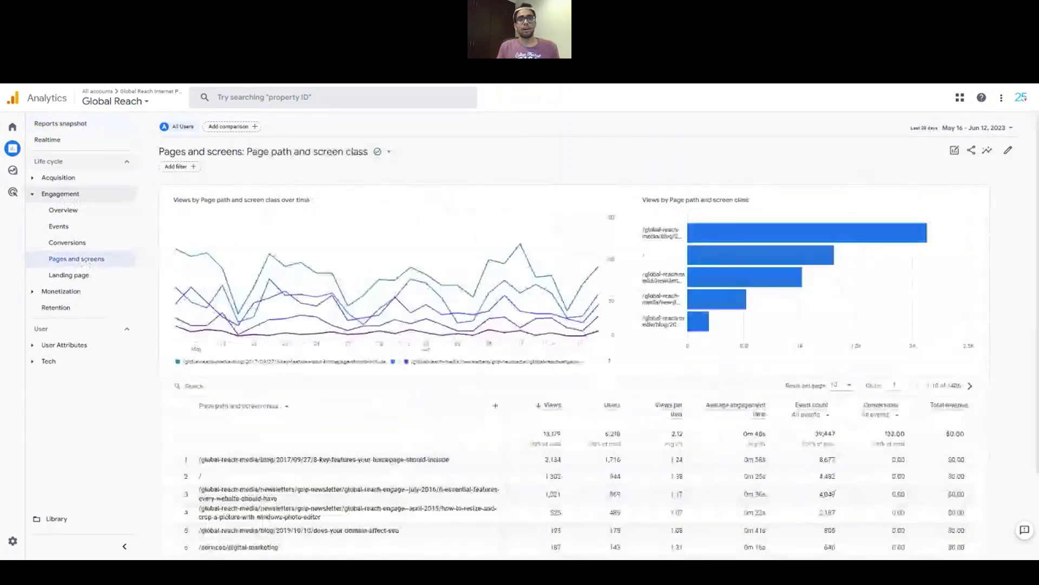
{"action": "scroll", "coordinate": [200, 297], "scroll_direction": "down", "scroll_amount": 2}
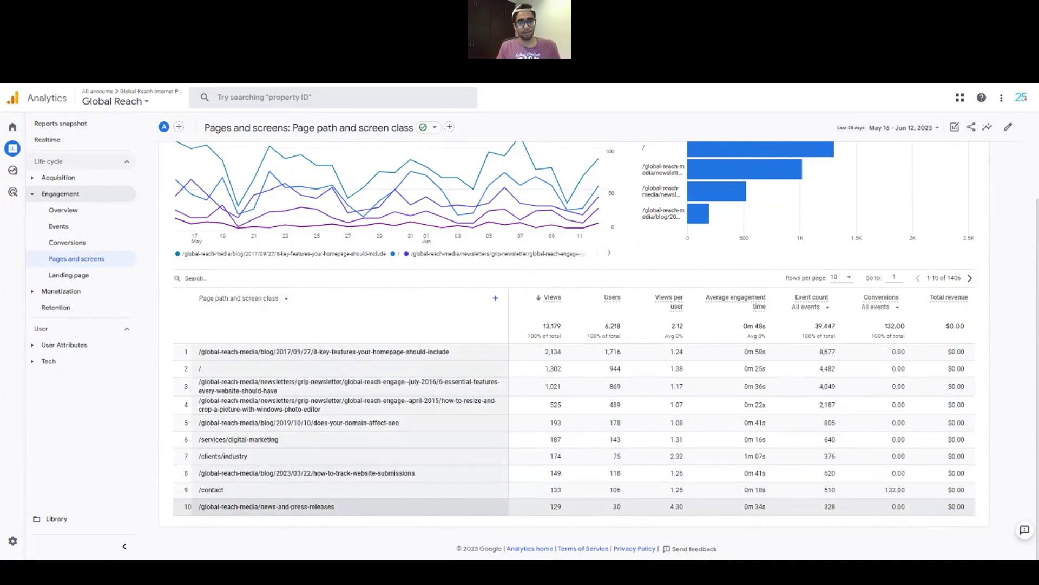
Step: Search the Pages and screens table for '/contact/get-started'
{"action": "left_click", "coordinate": [496, 298]}
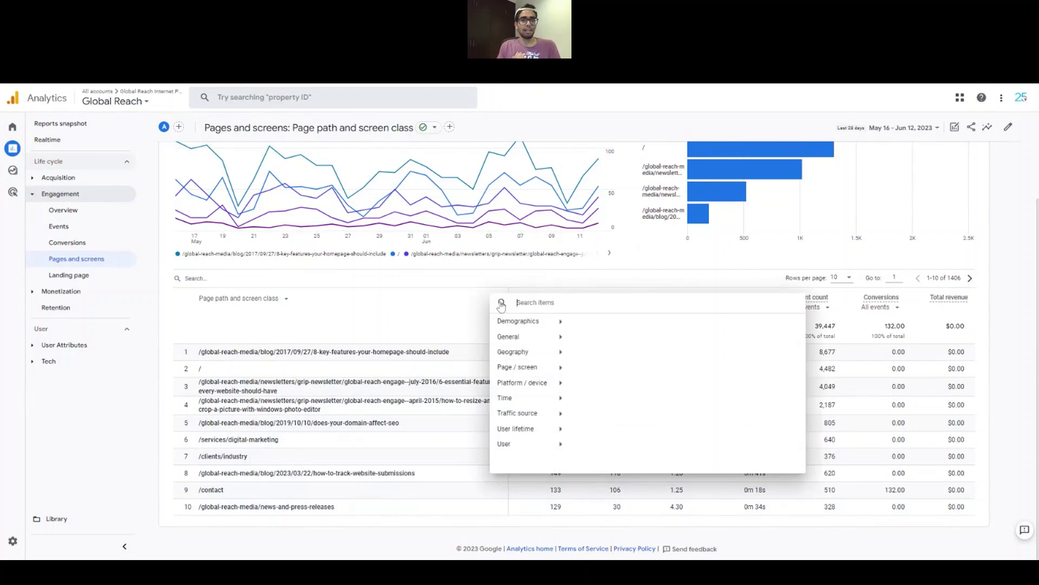
{"action": "left_click", "coordinate": [433, 304]}
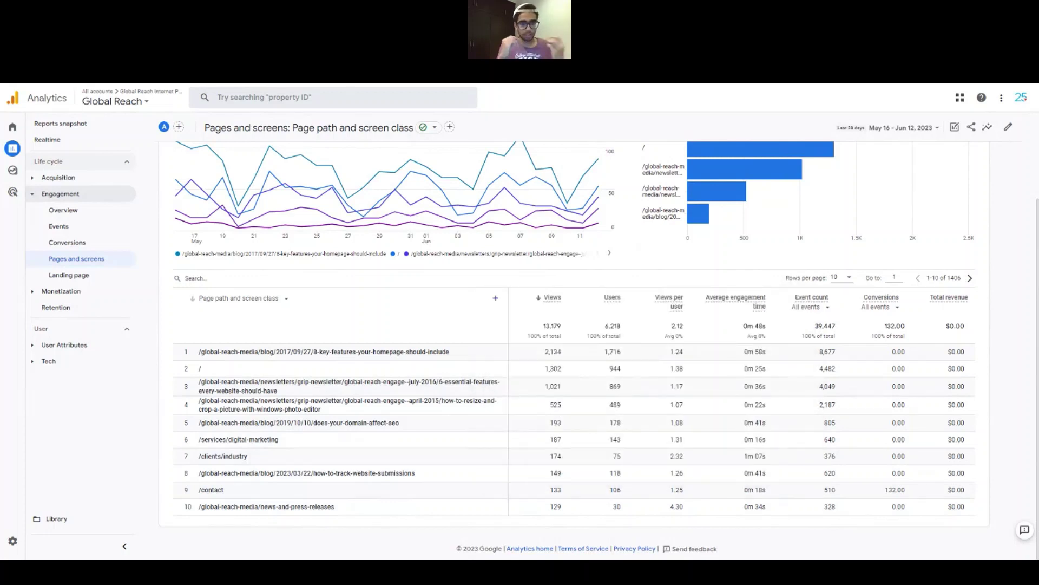
{"action": "left_click", "coordinate": [196, 278]}
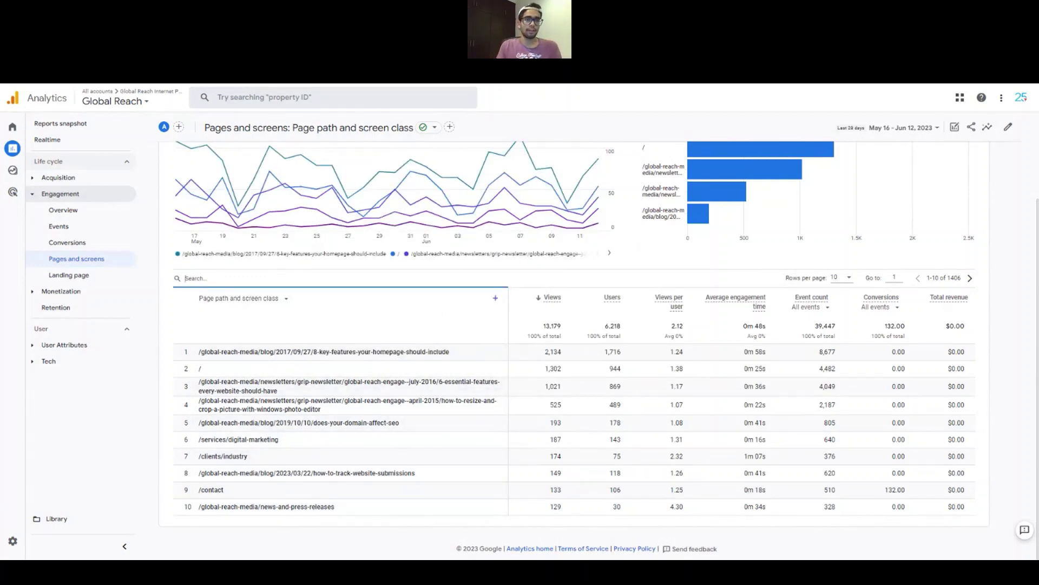
{"action": "type", "text": "/contact"}
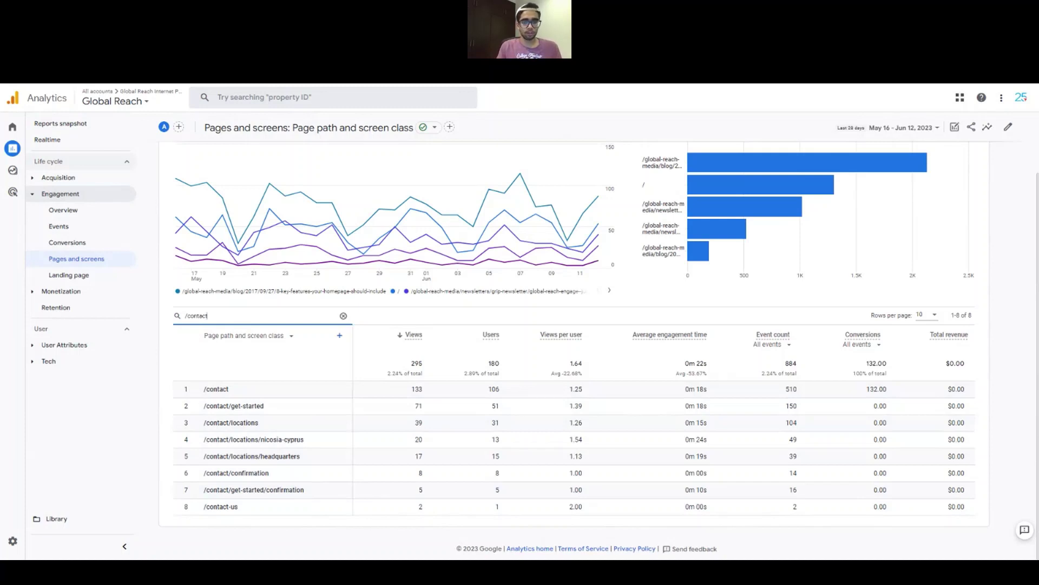
{"action": "type", "text": "/"}
{"action": "type", "text": "ge"}
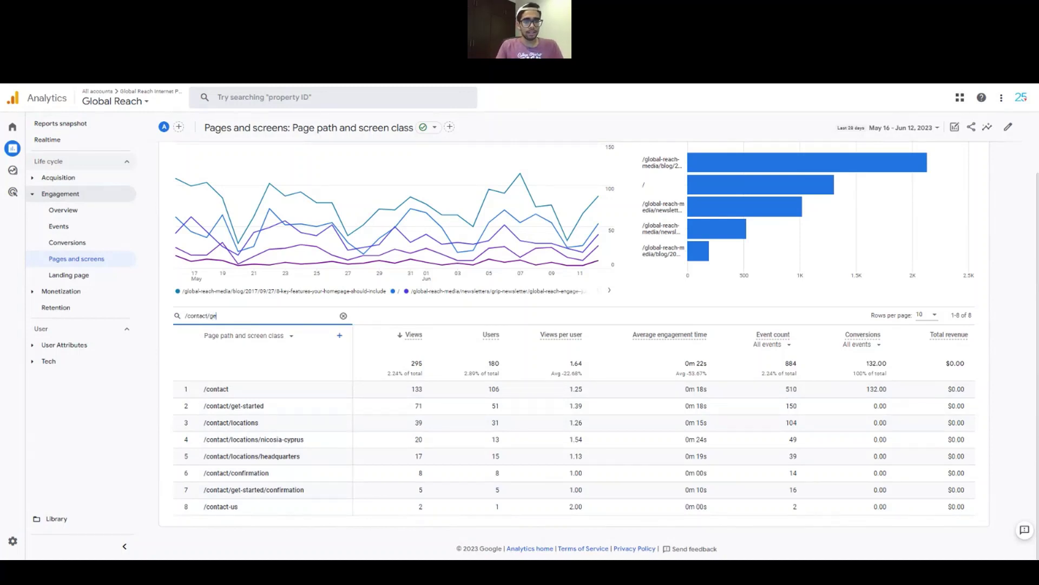
{"action": "type", "text": "t-started"}
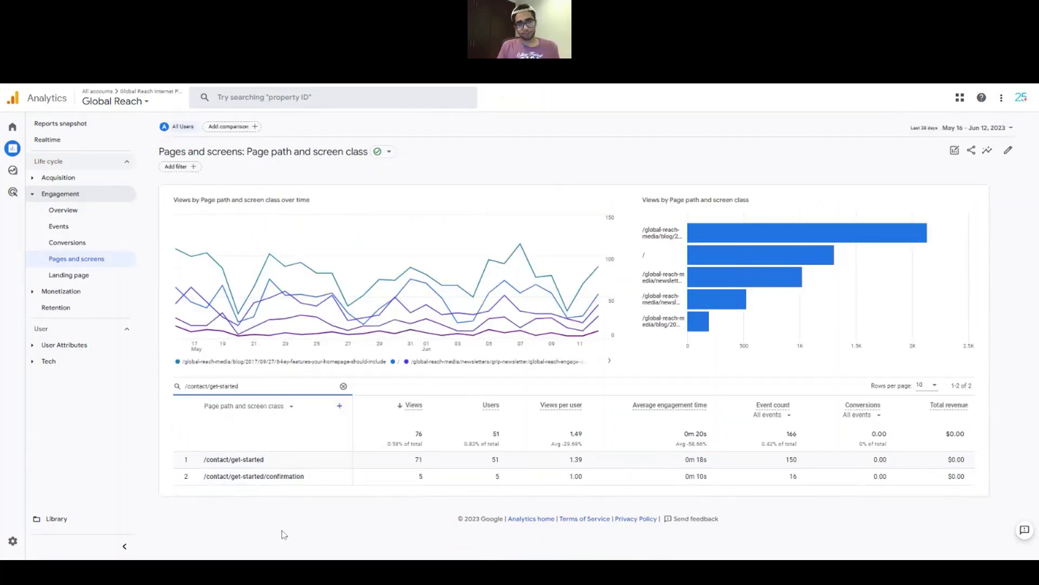
Step: Change the report date range to Last 90 days and apply it
{"action": "left_click", "coordinate": [987, 128]}
{"action": "left_click", "coordinate": [978, 130]}
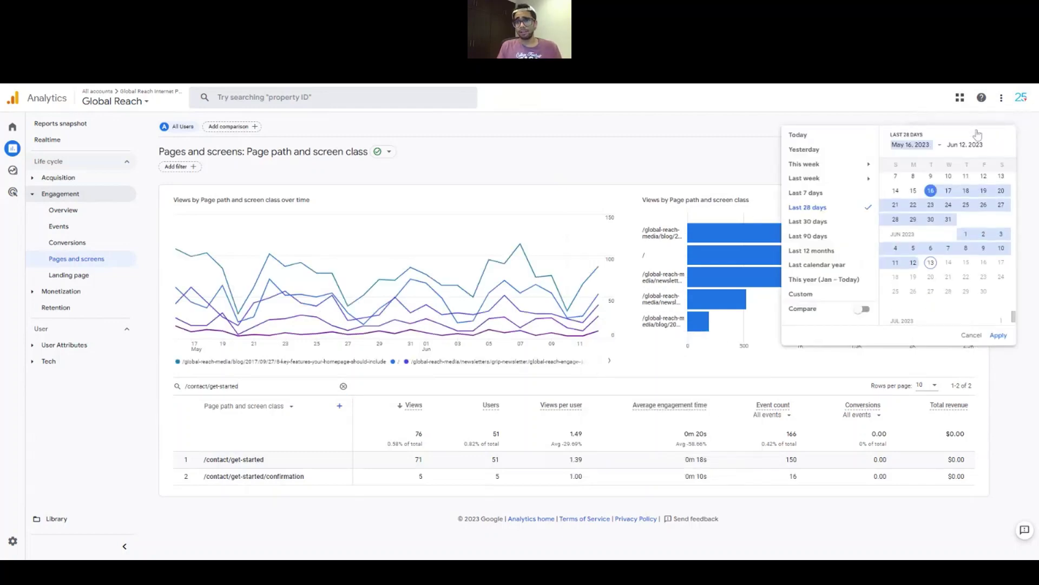
{"action": "left_click", "coordinate": [808, 237]}
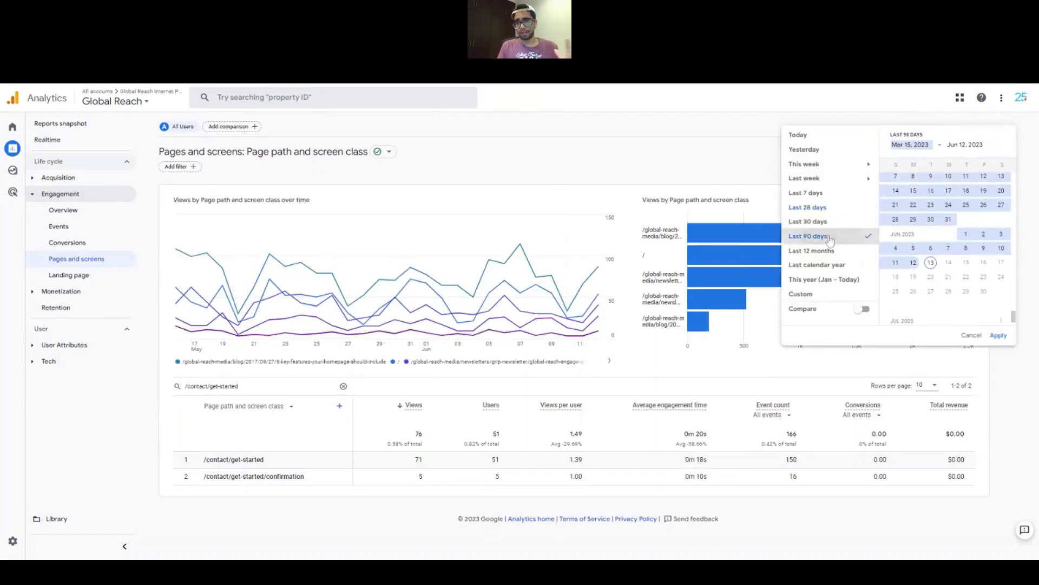
{"action": "left_click", "coordinate": [996, 335]}
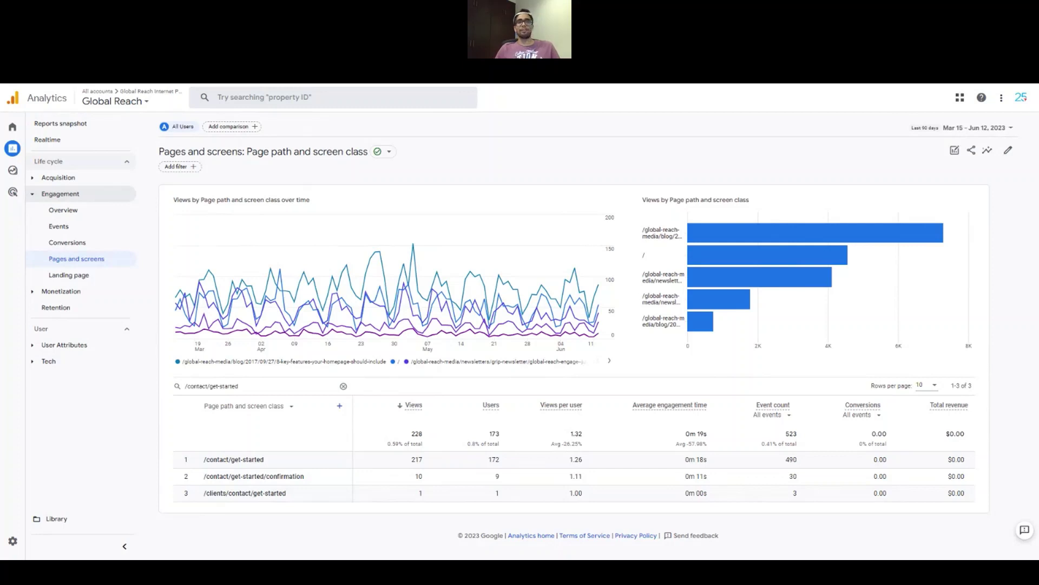
Step: Add City as a secondary dimension and scroll through the per-city view rows
{"action": "left_click", "coordinate": [340, 407]}
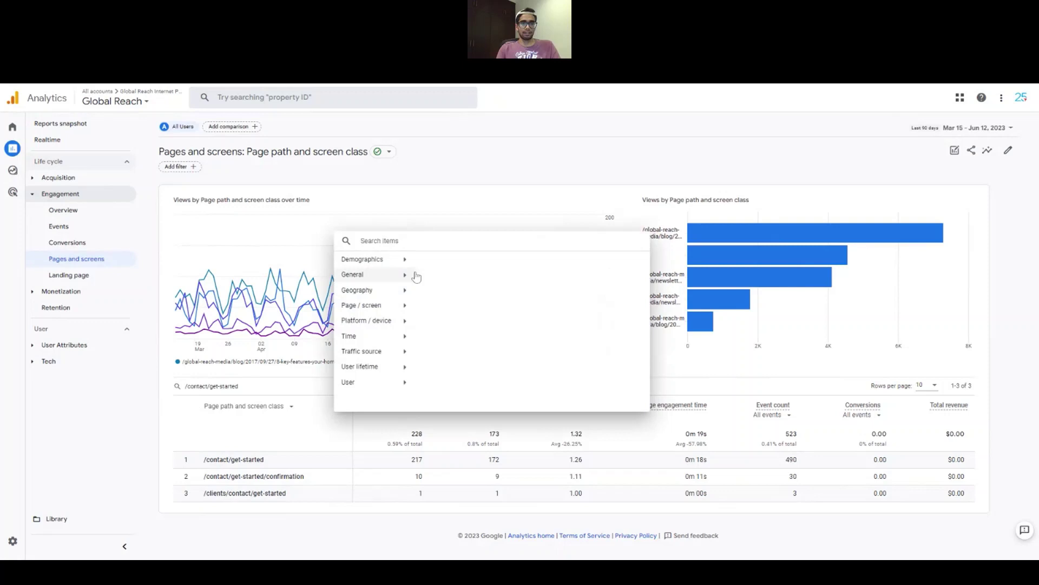
{"action": "type", "text": "city"}
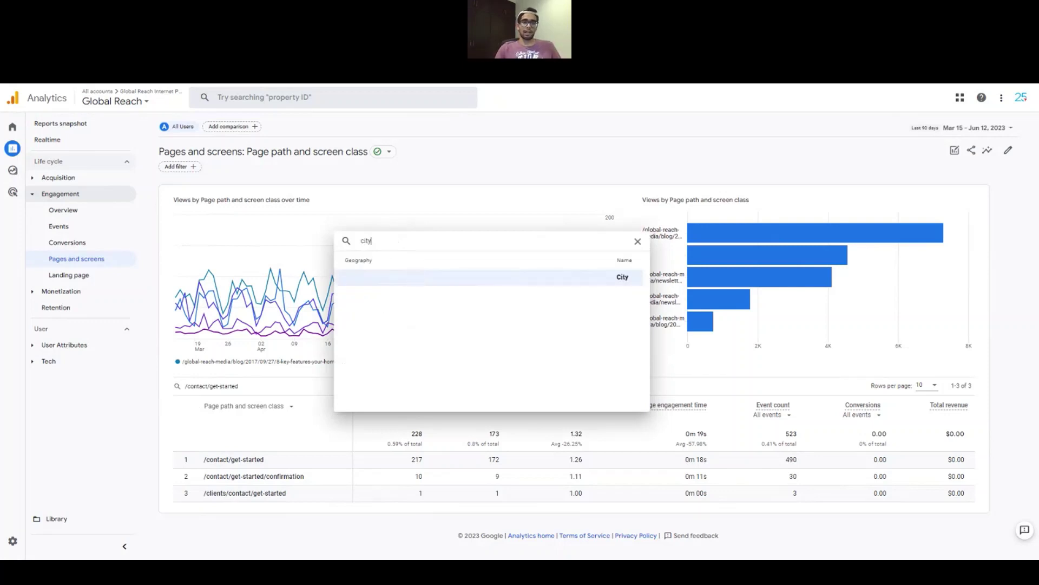
{"action": "key", "text": "BackSpace"}
{"action": "key", "text": "BackSpace"}
{"action": "key", "text": "BackSpace"}
{"action": "key", "text": "BackSpace"}
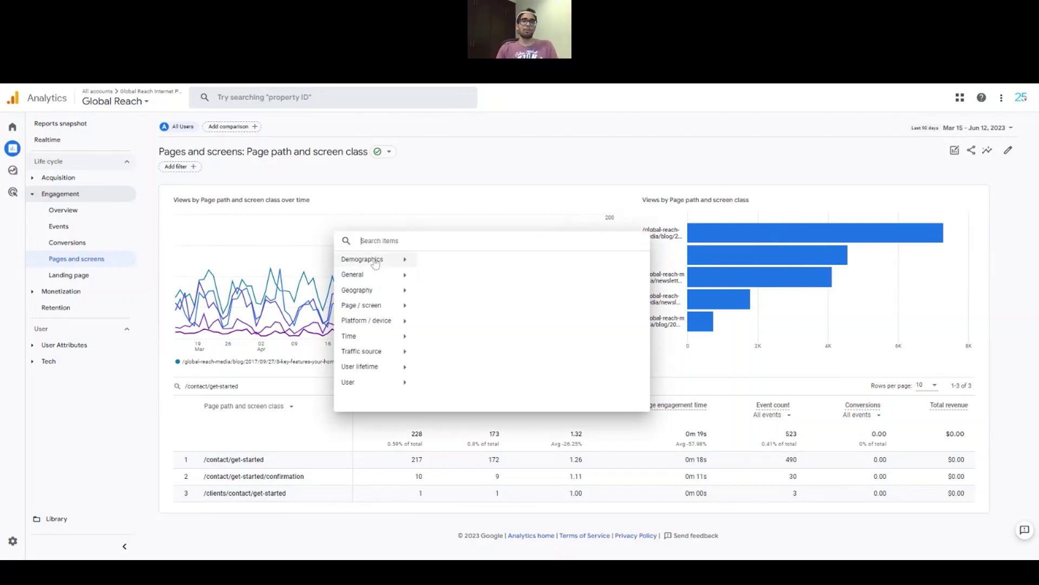
{"action": "mouse_move", "coordinate": [392, 296]}
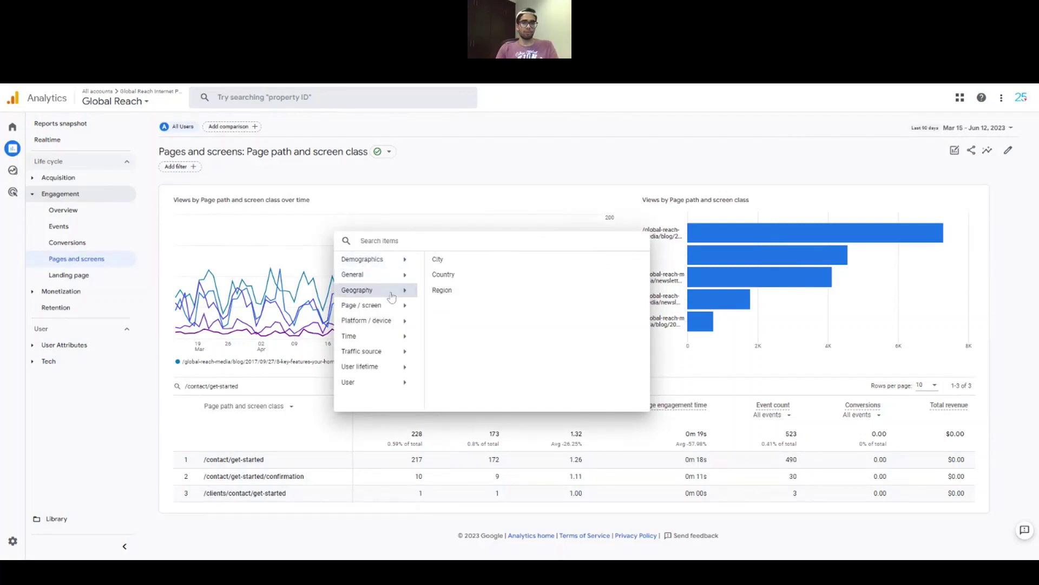
{"action": "left_click", "coordinate": [449, 262]}
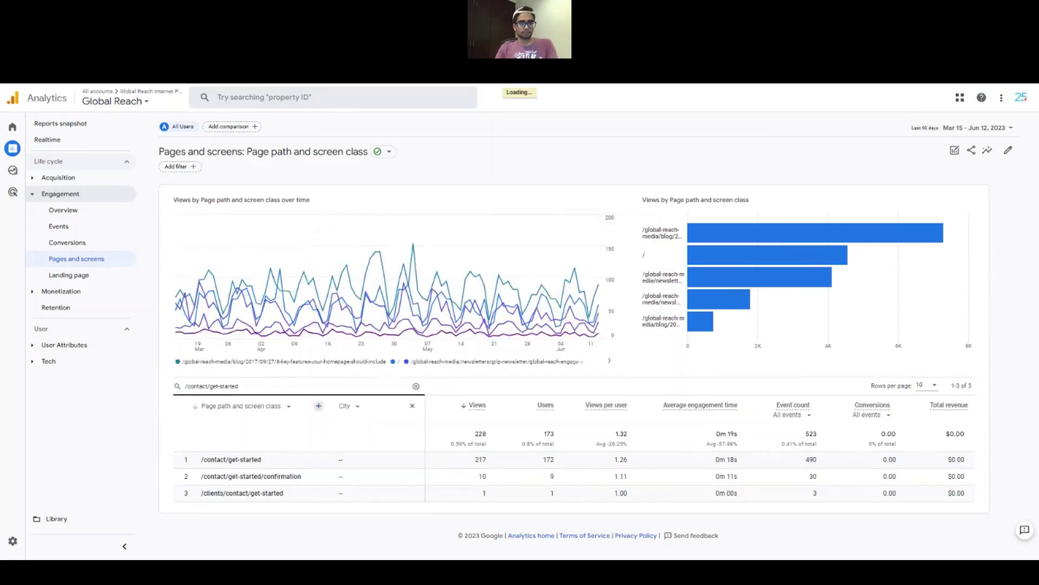
{"action": "scroll", "coordinate": [406, 413], "scroll_direction": "down", "scroll_amount": 1}
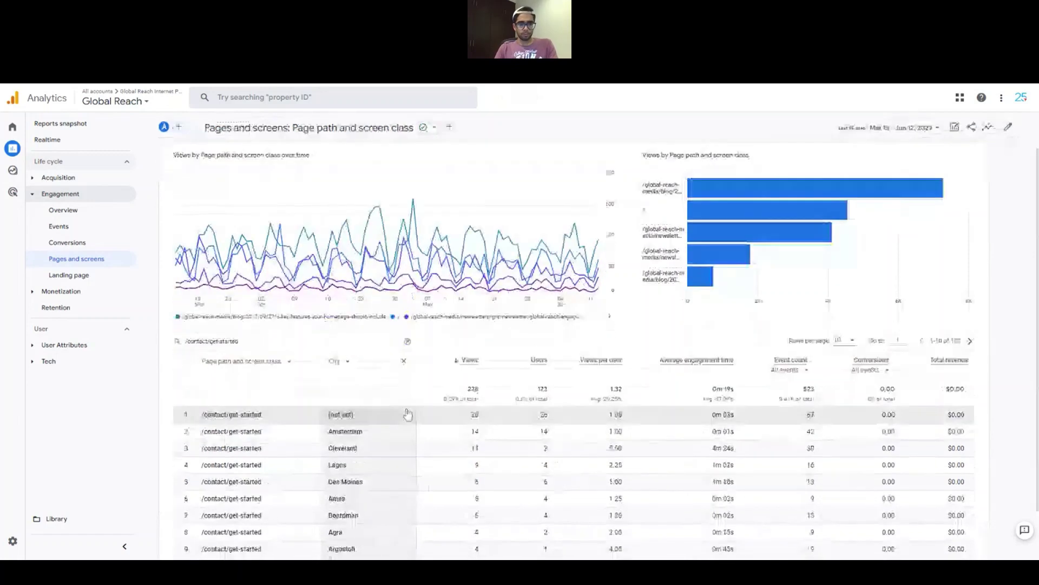
{"action": "scroll", "coordinate": [408, 414], "scroll_direction": "down", "scroll_amount": 1}
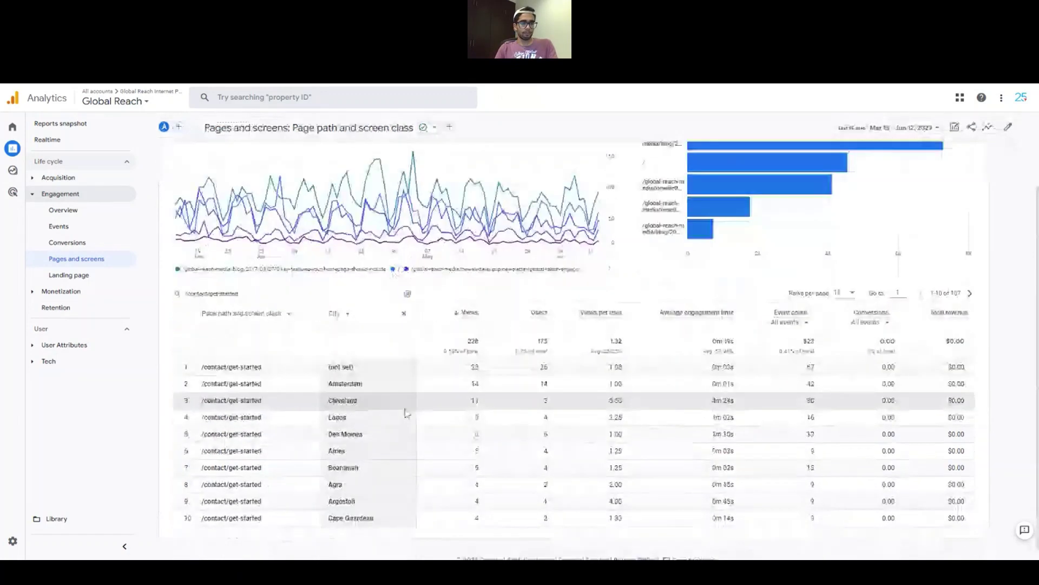
{"action": "scroll", "coordinate": [406, 413], "scroll_direction": "down", "scroll_amount": 1}
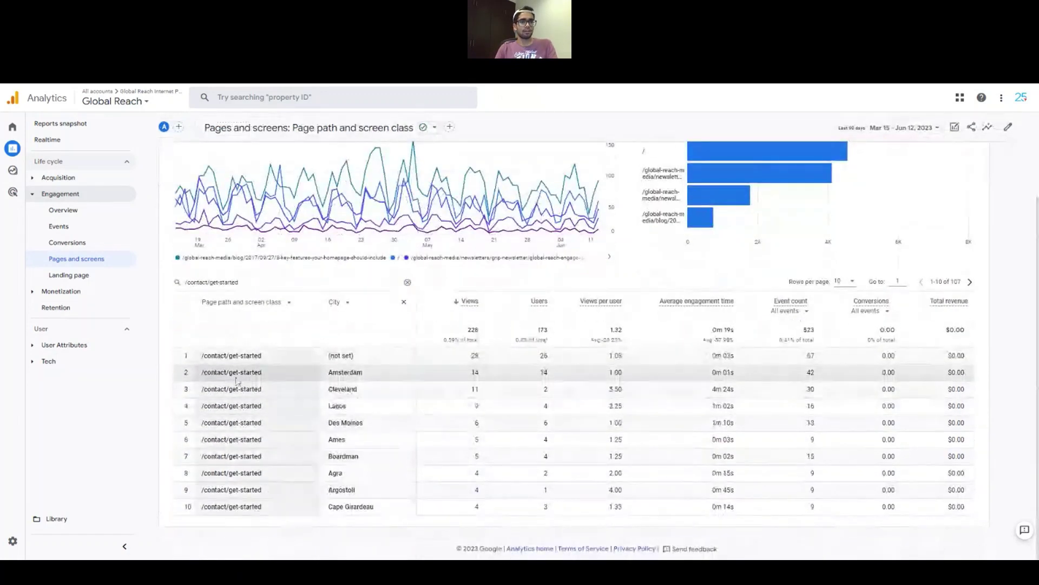
{"action": "scroll", "coordinate": [460, 388], "scroll_direction": "up", "scroll_amount": 2}
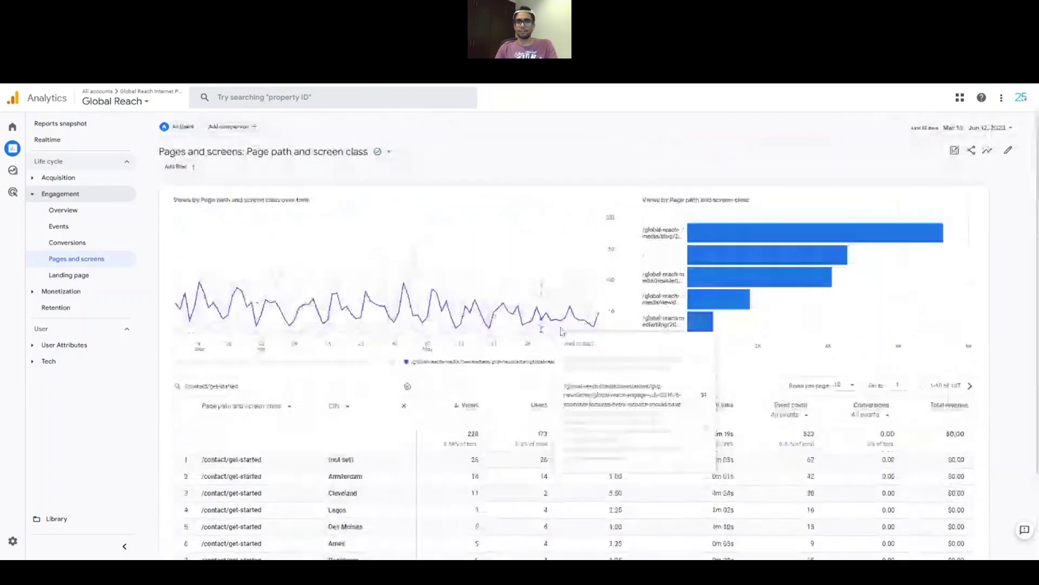
{"action": "scroll", "coordinate": [461, 387], "scroll_direction": "down", "scroll_amount": 2}
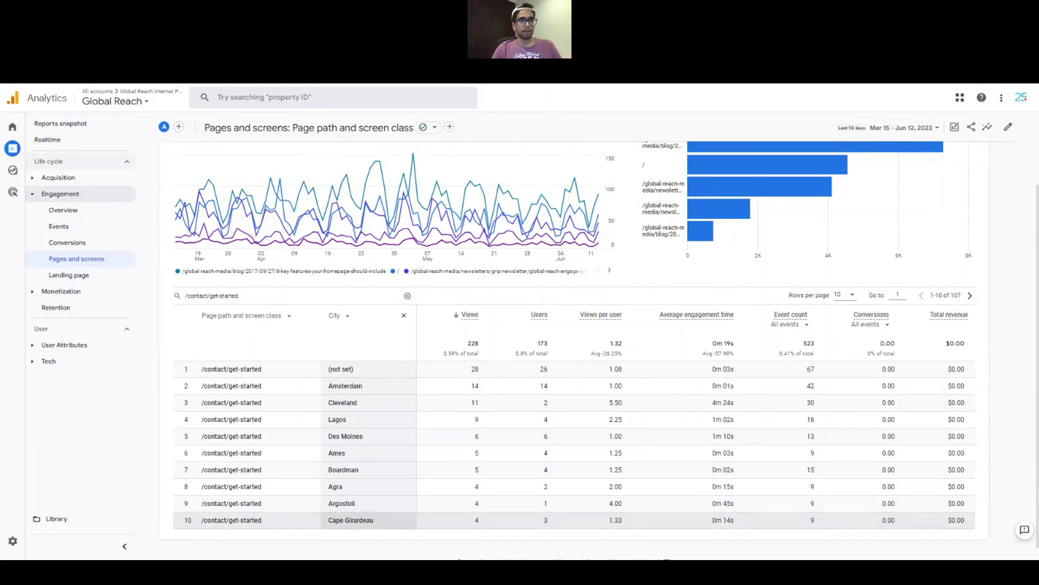
Step: Open Acquisition > Traffic acquisition and scroll to the channel group table
{"action": "left_click", "coordinate": [82, 181]}
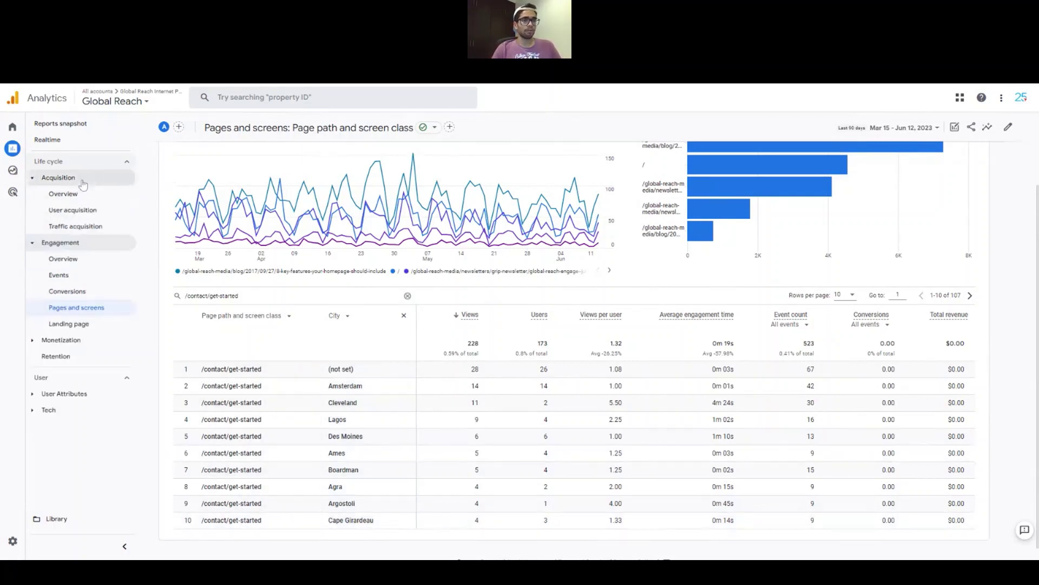
{"action": "left_click", "coordinate": [94, 225]}
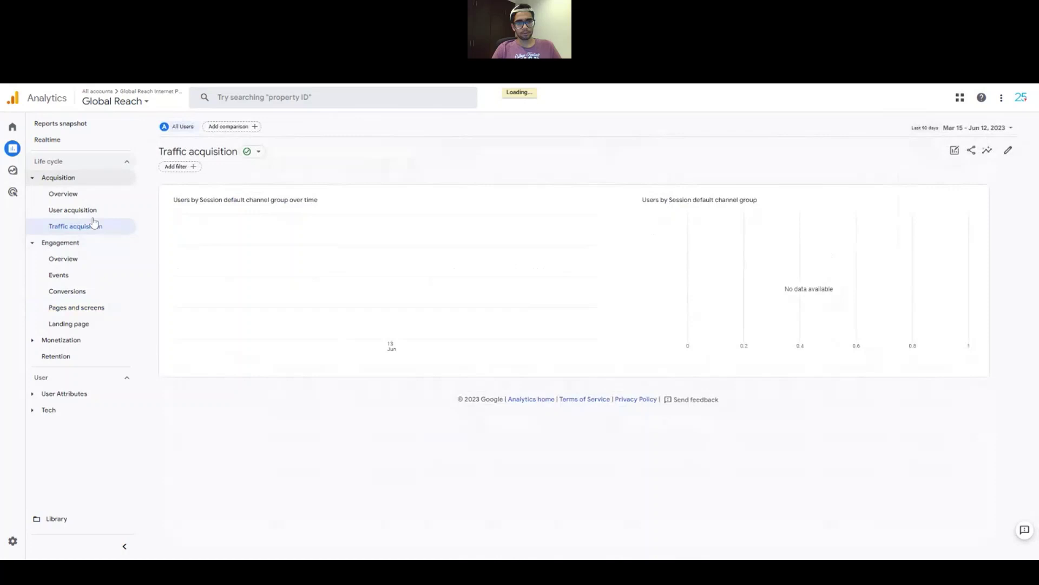
{"action": "scroll", "coordinate": [248, 405], "scroll_direction": "down", "scroll_amount": 1}
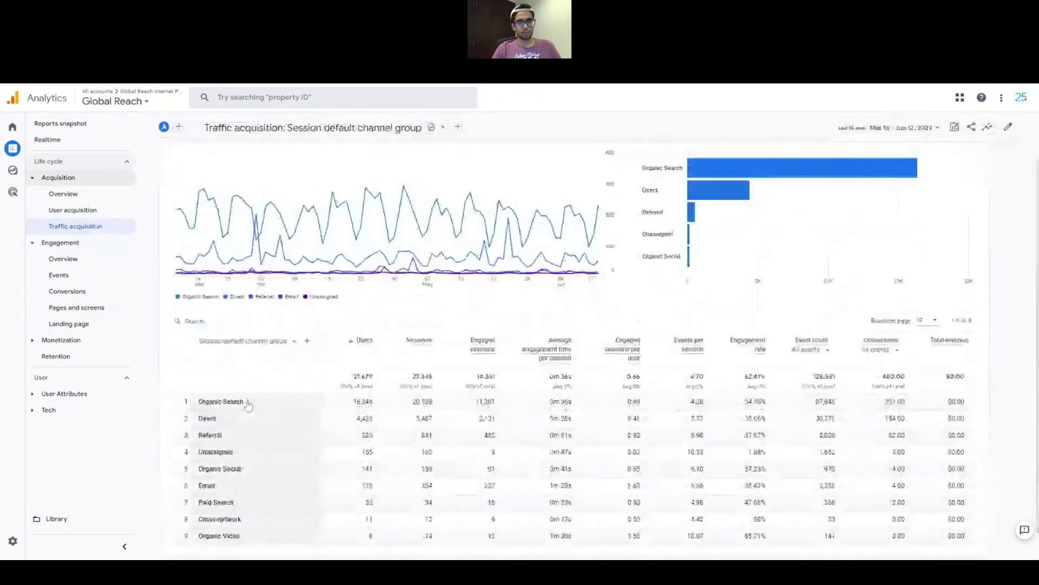
{"action": "scroll", "coordinate": [312, 400], "scroll_direction": "down", "scroll_amount": 1}
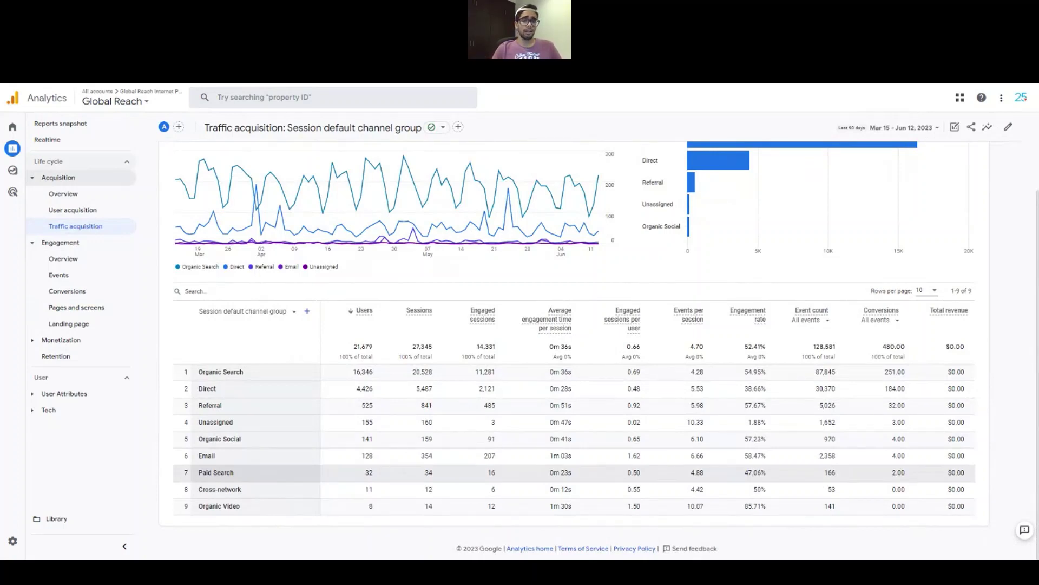
Step: Filter the Traffic acquisition table to 'Paid Search' and bring up the secondary dimension list
{"action": "left_click", "coordinate": [232, 291]}
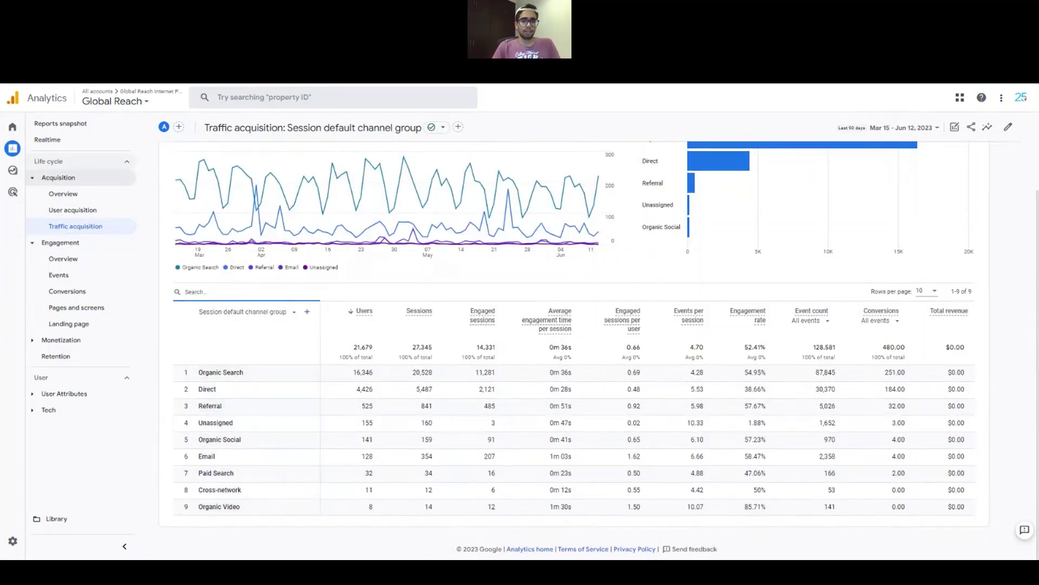
{"action": "type", "text": "Paid Search"}
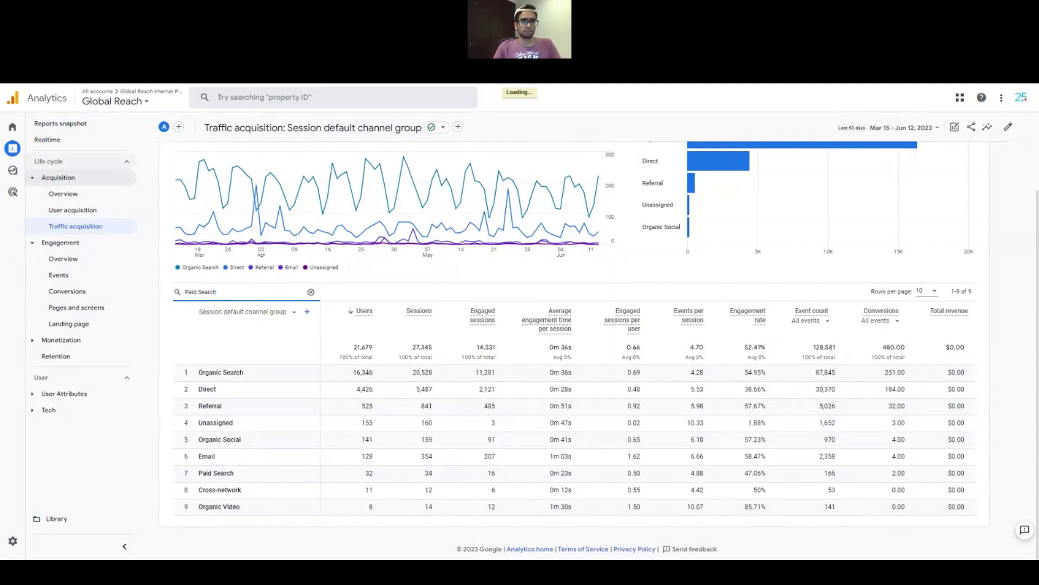
{"action": "key", "text": "Return"}
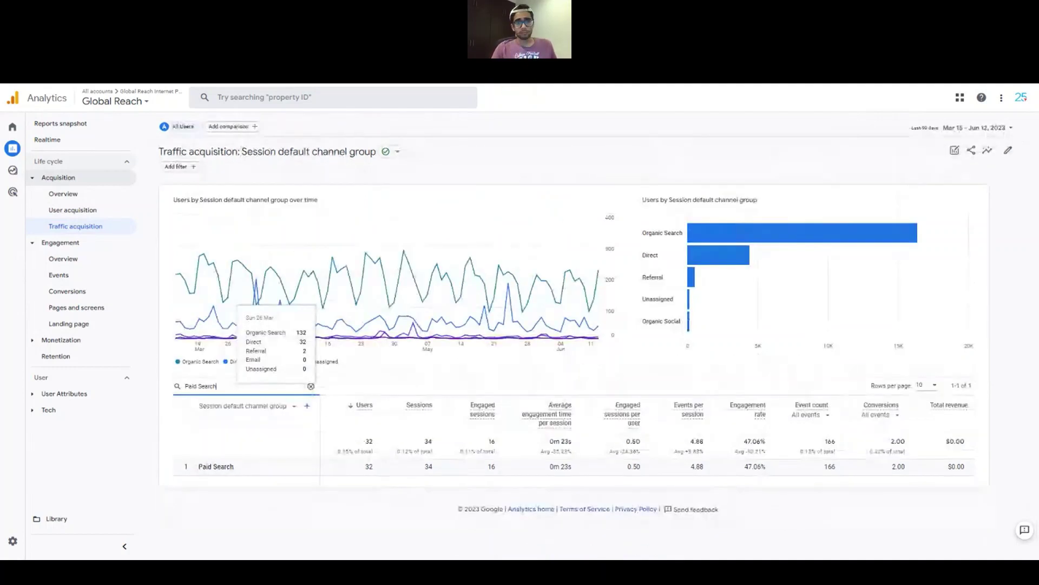
{"action": "left_click", "coordinate": [307, 407]}
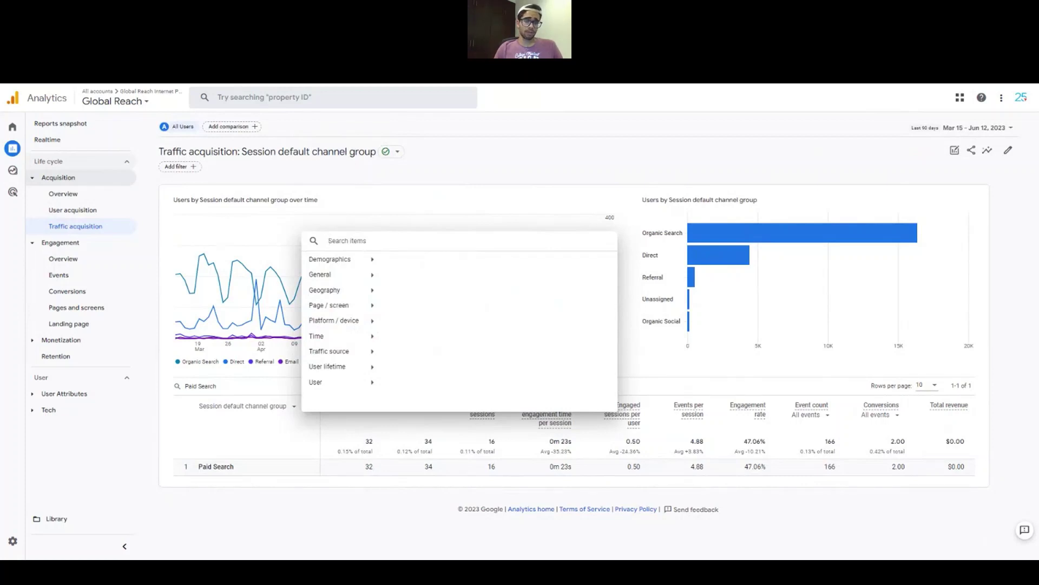
Step: Add Platform / device > Device category as the secondary dimension for Paid Search
{"action": "left_click", "coordinate": [334, 323]}
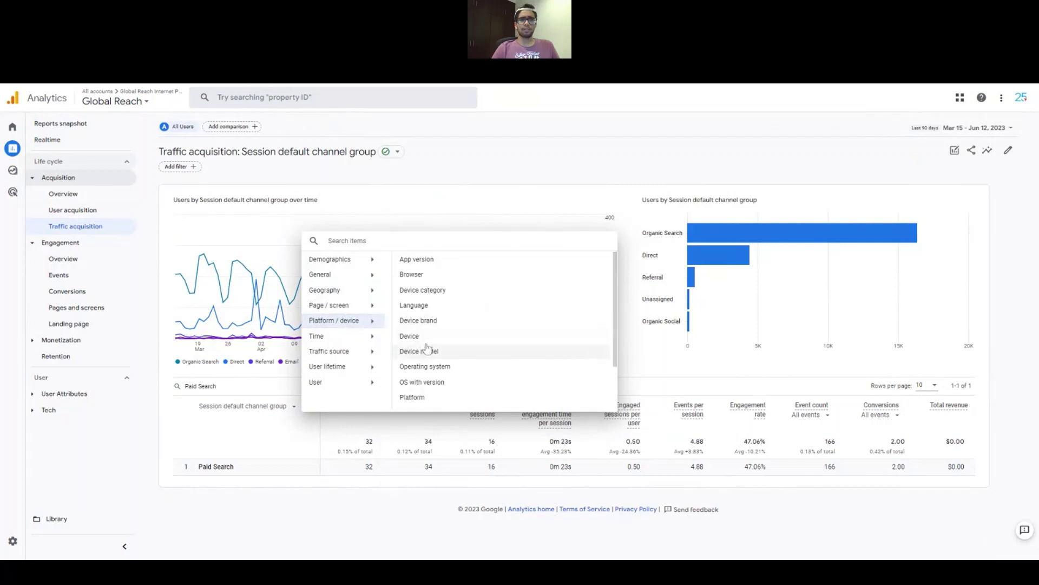
{"action": "left_click", "coordinate": [422, 290]}
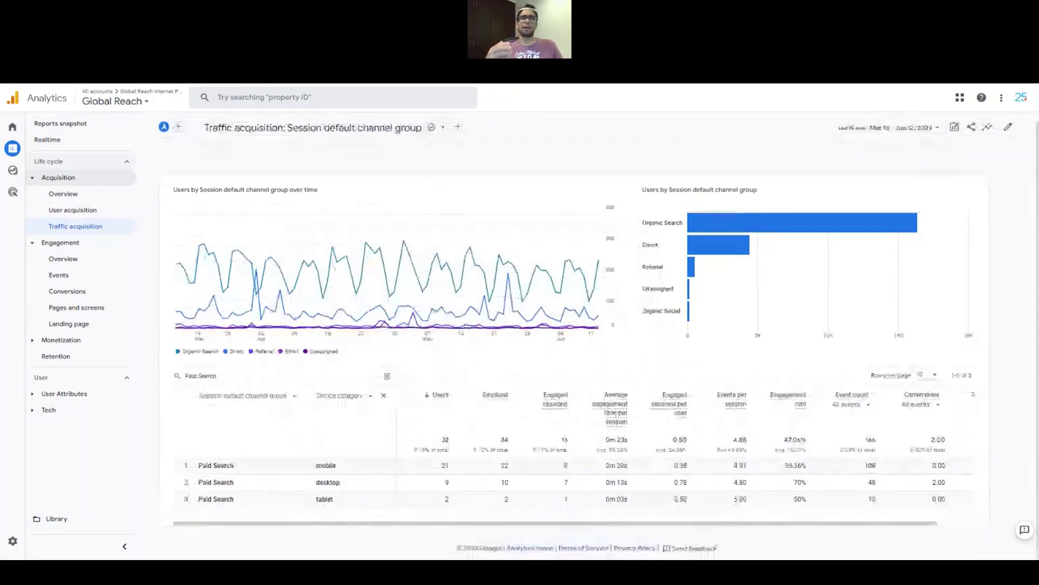
{"action": "scroll", "coordinate": [394, 448], "scroll_direction": "down", "scroll_amount": 1}
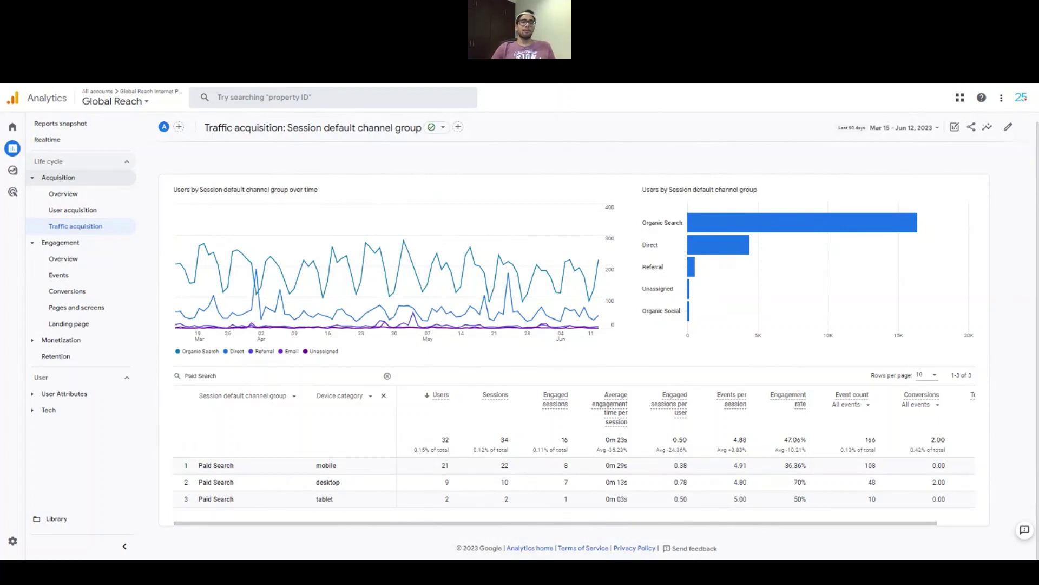
Step: Remove the Device category column and open the Engagement Landing page report
{"action": "left_click", "coordinate": [385, 396]}
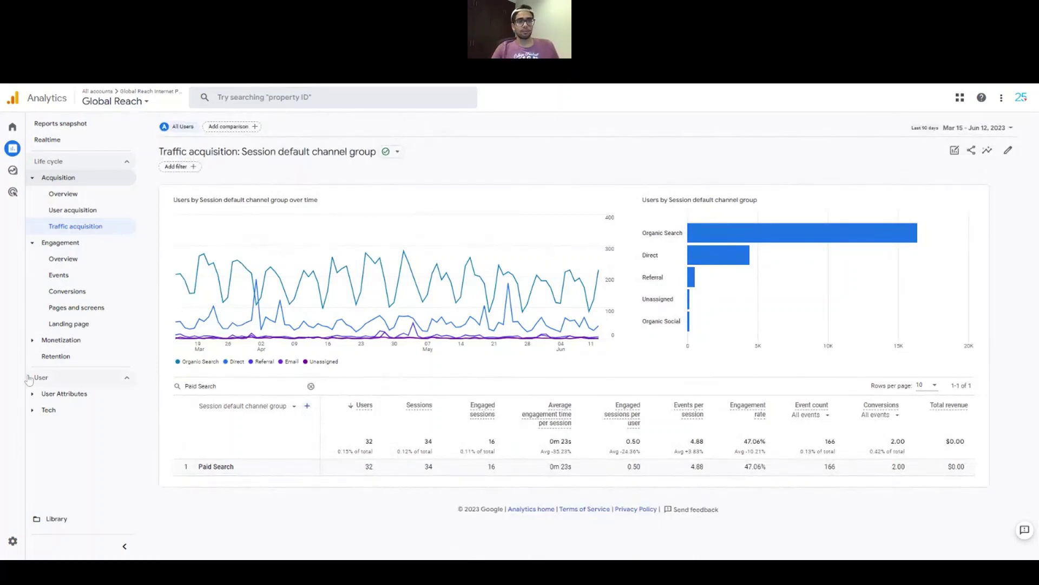
{"action": "left_click", "coordinate": [102, 328]}
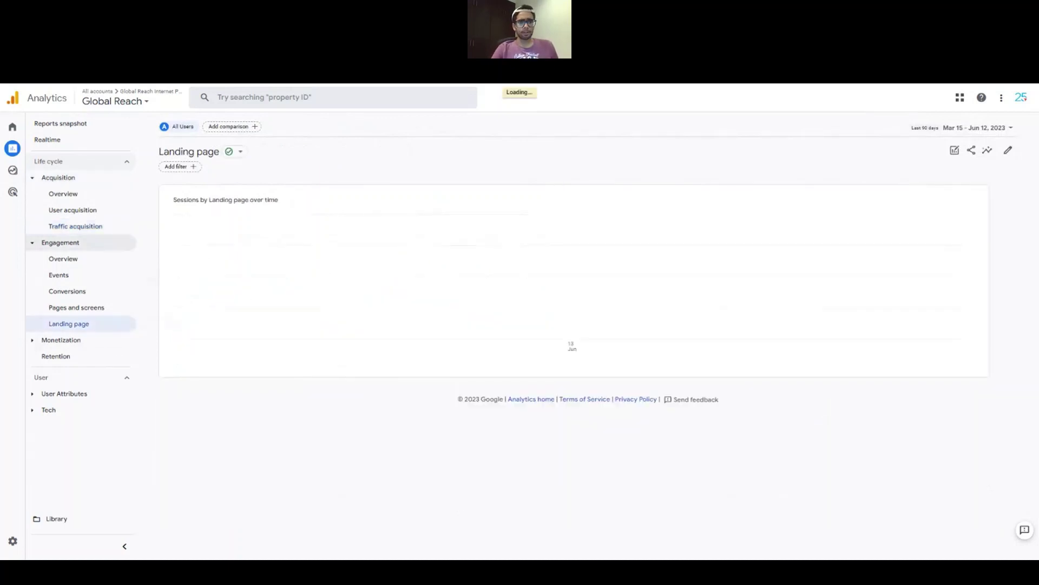
{"action": "scroll", "coordinate": [403, 353], "scroll_direction": "down", "scroll_amount": 2}
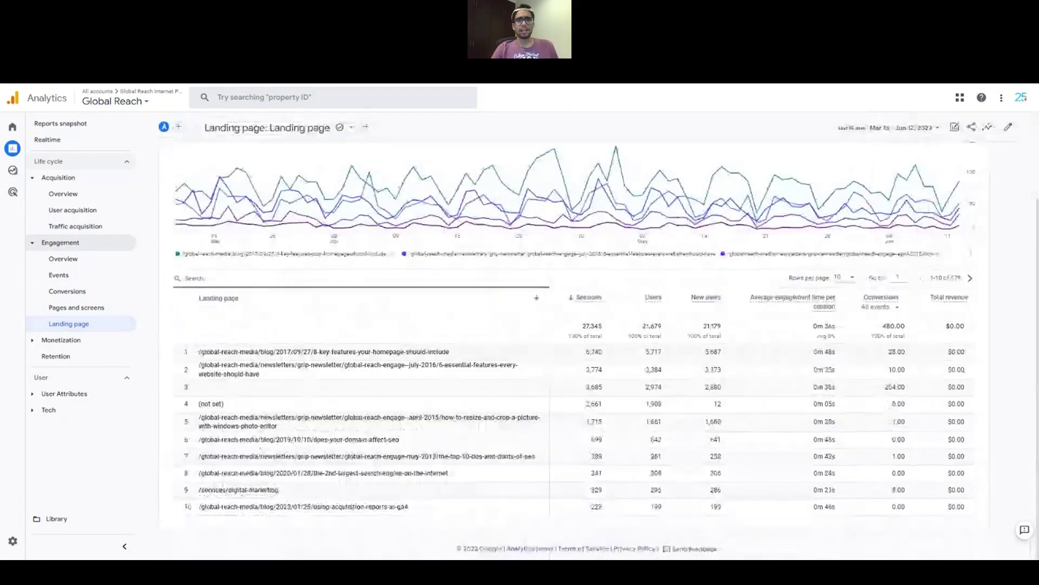
Step: Add Session default channel group as a secondary dimension to the Landing page table
{"action": "left_click", "coordinate": [536, 297]}
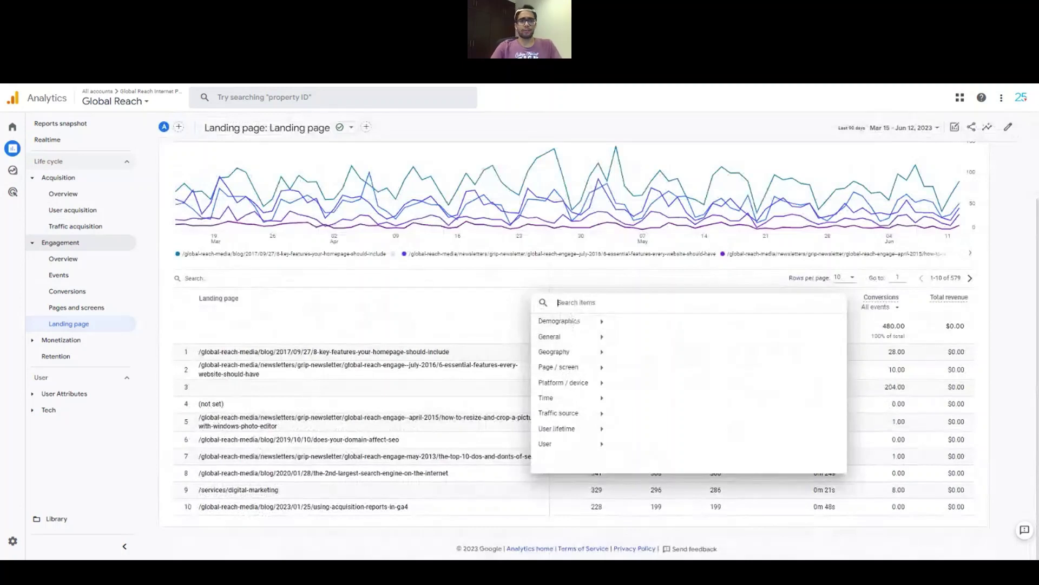
{"action": "type", "text": "tr"}
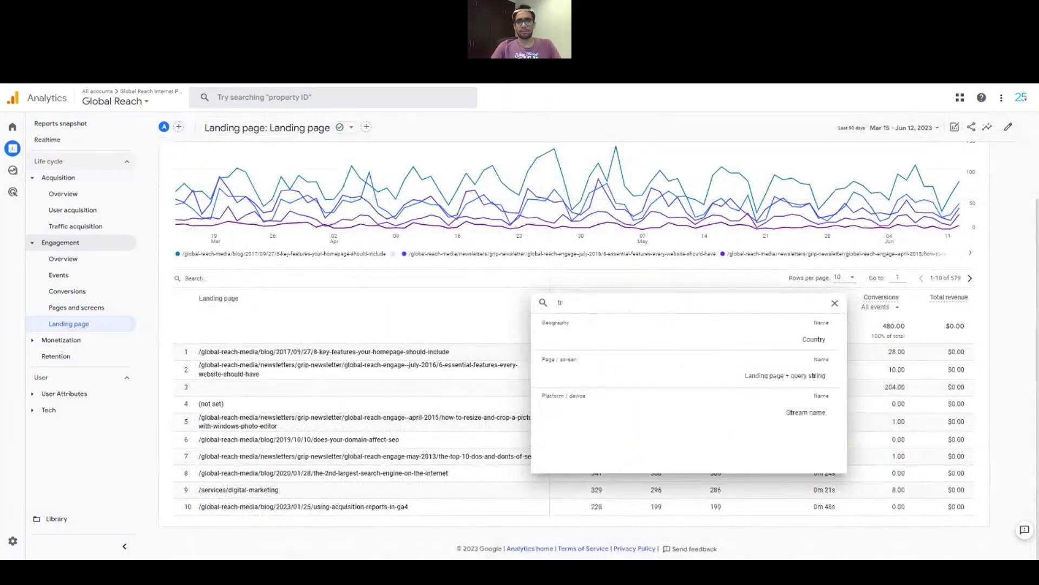
{"action": "key", "text": "BackSpace"}
{"action": "key", "text": "BackSpace"}
{"action": "type", "text": "ch"}
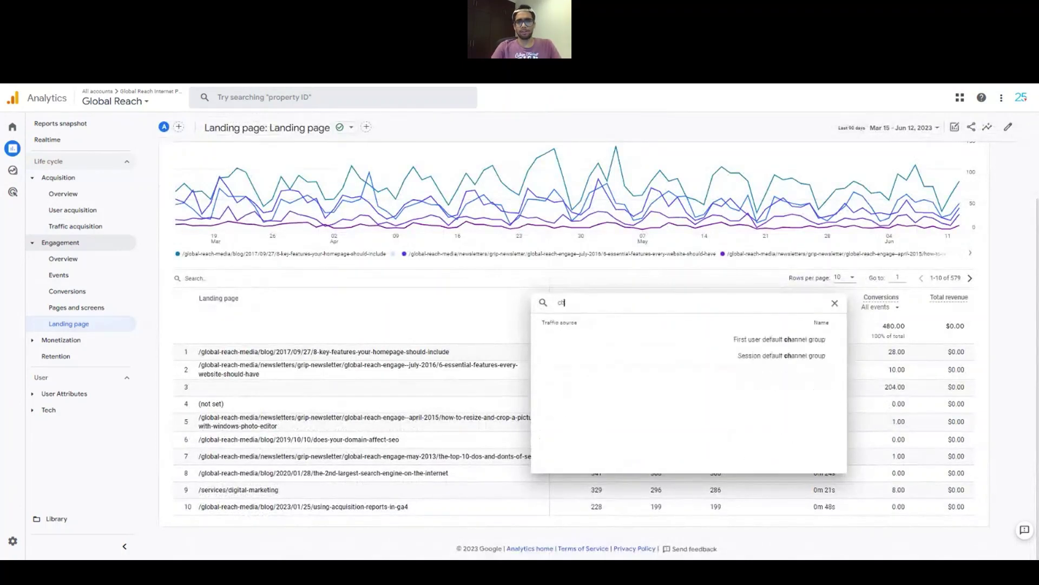
{"action": "left_click", "coordinate": [667, 360]}
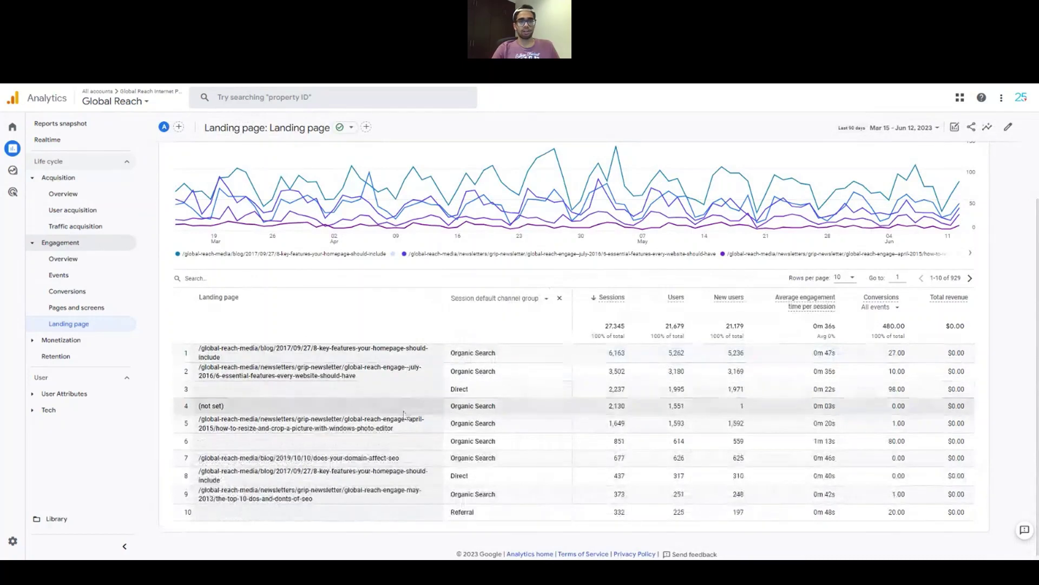
{"action": "scroll", "coordinate": [410, 428], "scroll_direction": "down", "scroll_amount": 1}
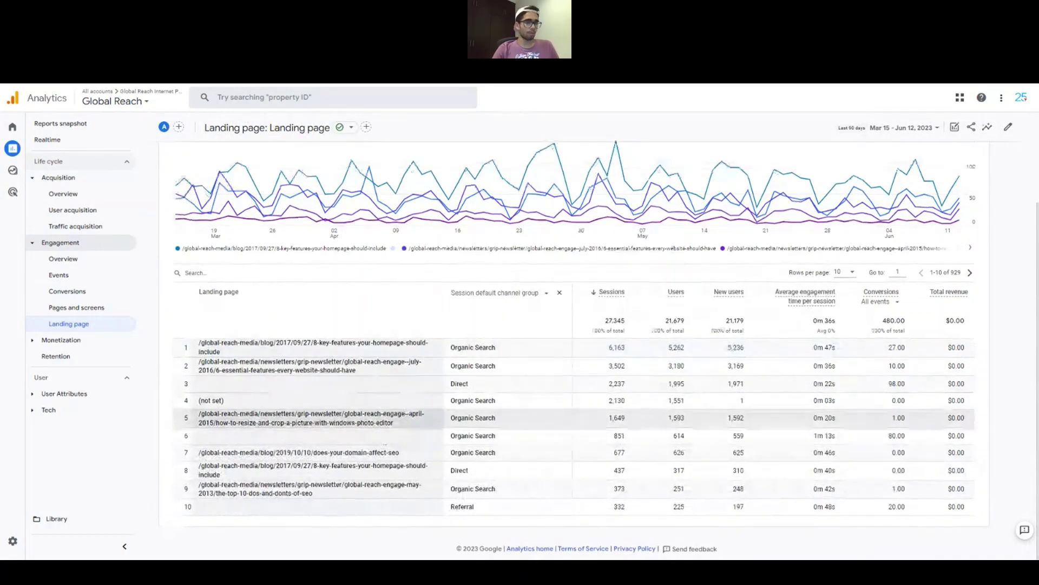